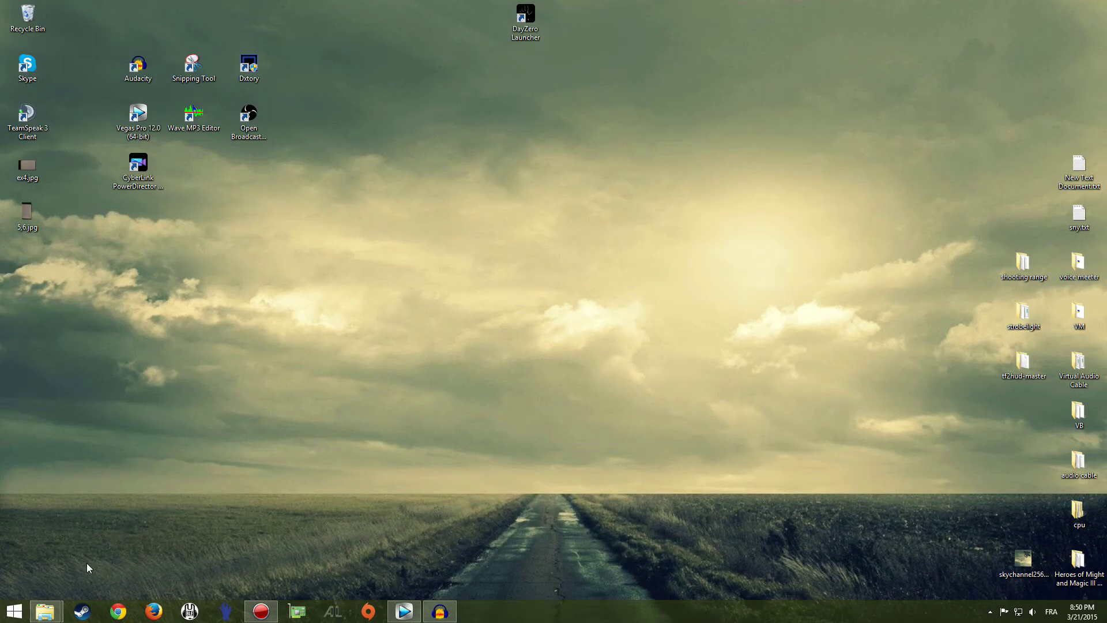
Step: Launch Steam from the taskbar jump list as administrator, approving the UAC prompt
right_click(82, 612)
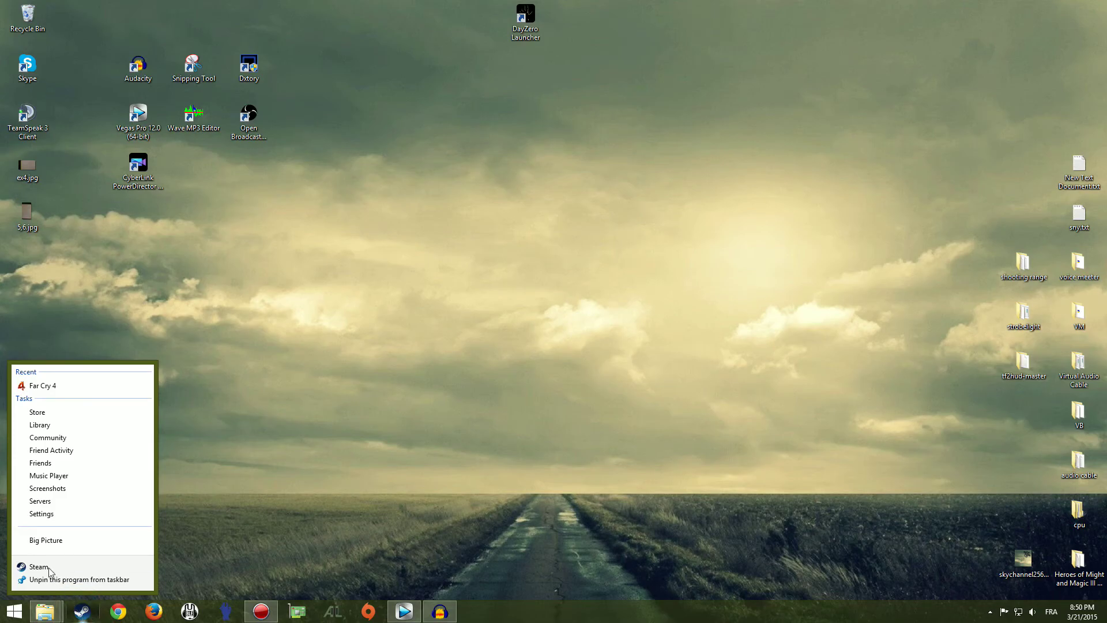
right_click(48, 567)
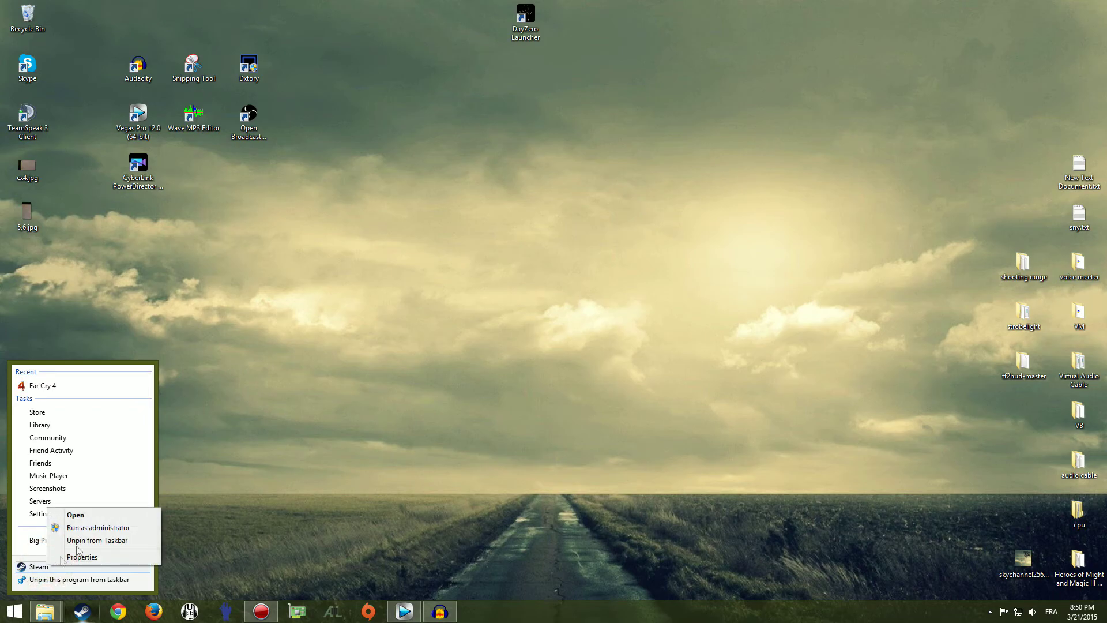
left_click(93, 528)
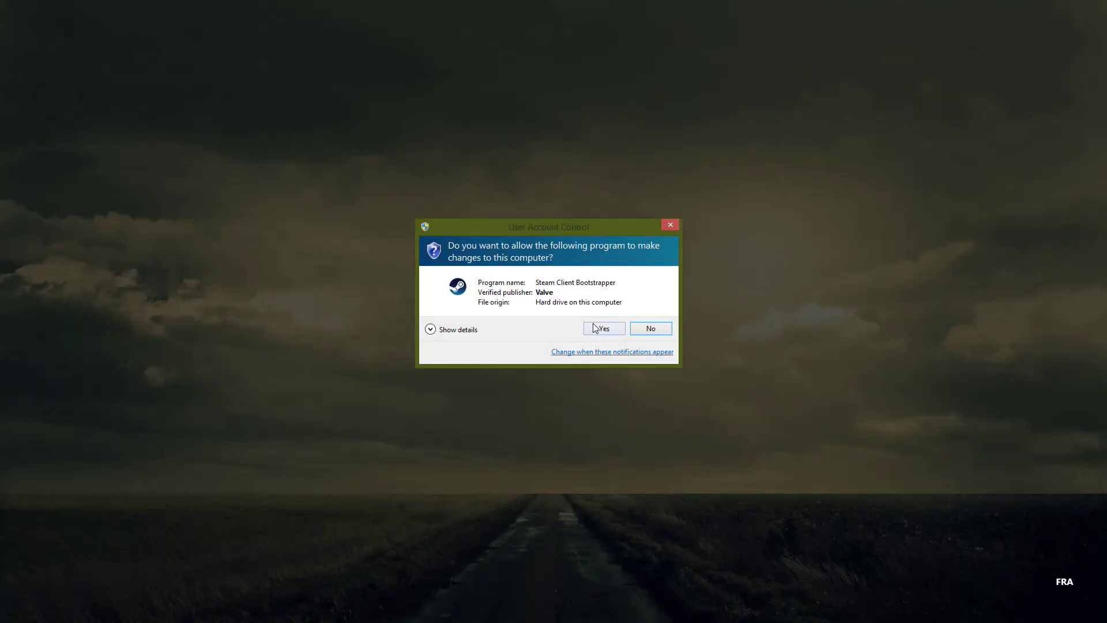
left_click(602, 329)
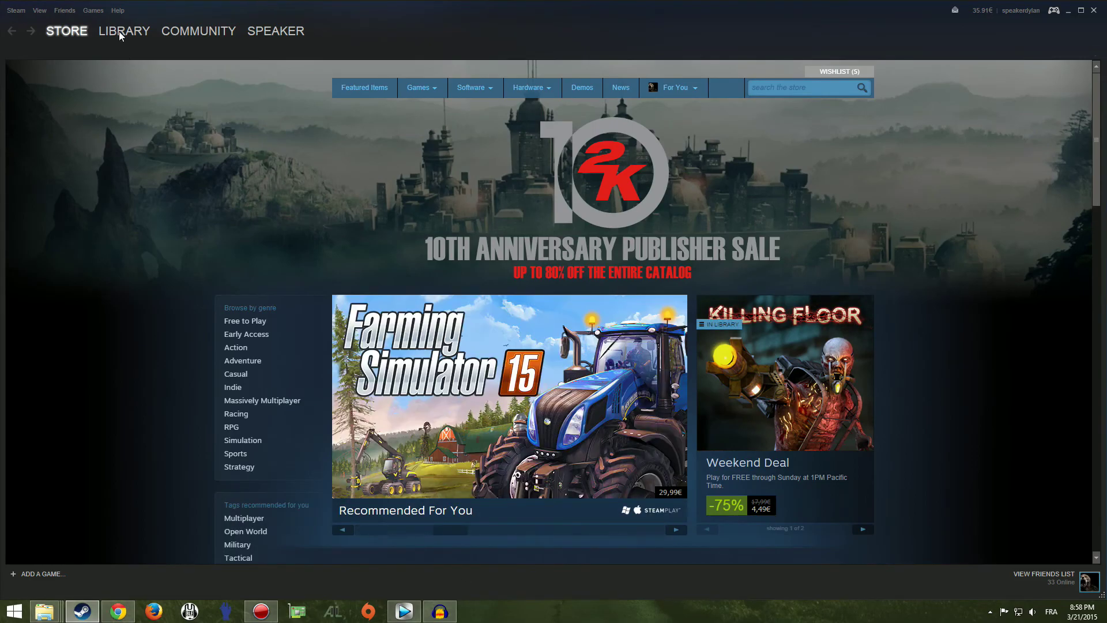
Step: Browse the Arma 2 titles in the Steam library and select Arma 2: Private Military Company
left_click(123, 30)
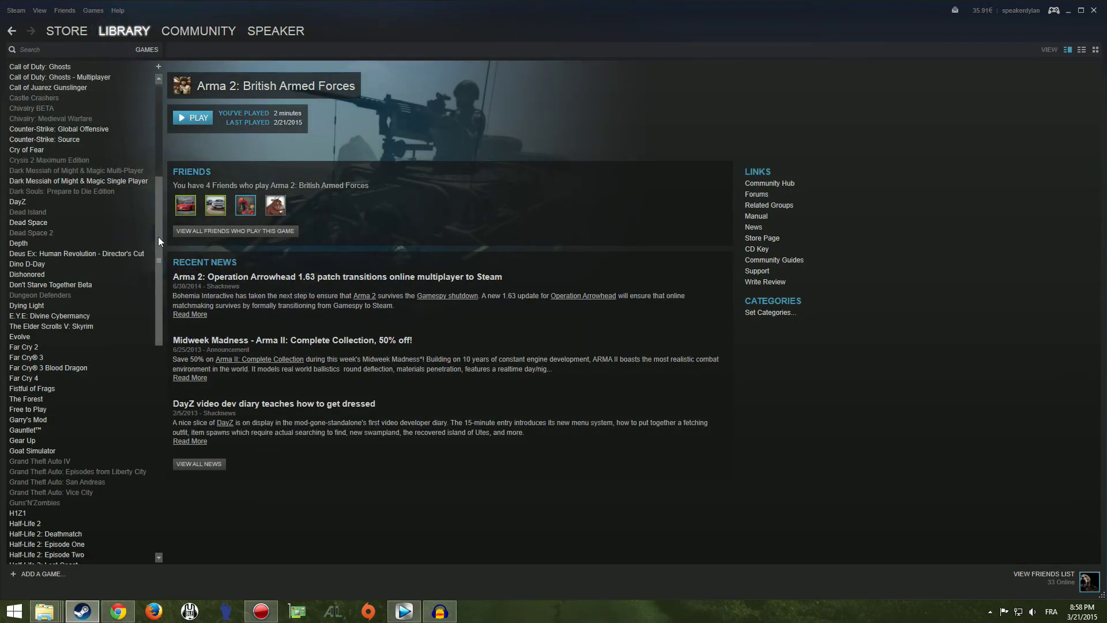
scroll(158, 238, "up", 5)
key("Up")
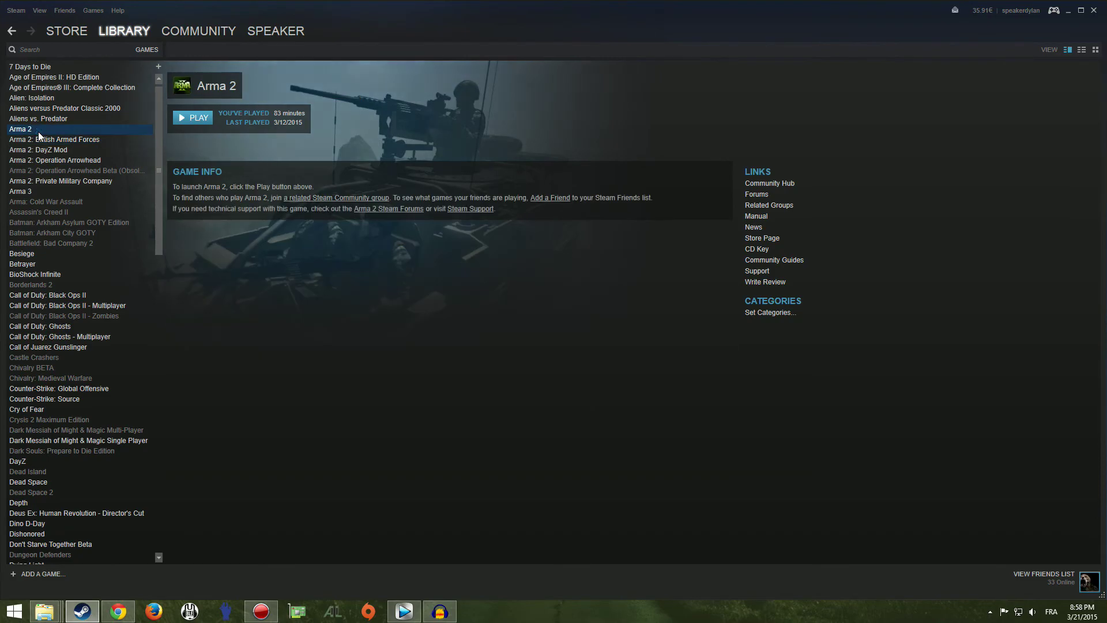
key("Down")
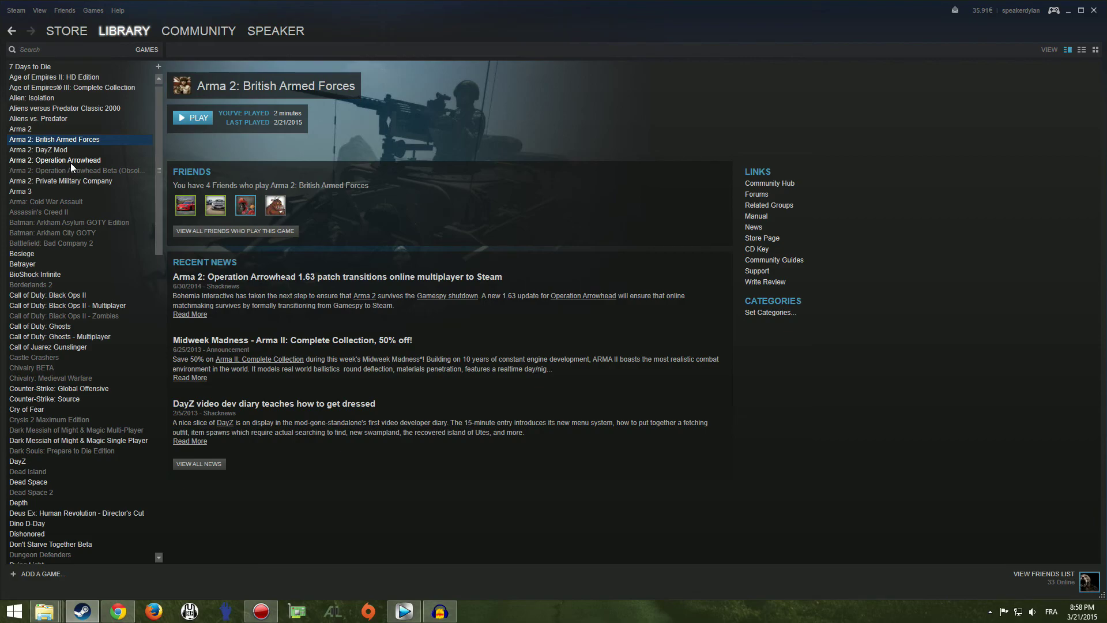
left_click(58, 181)
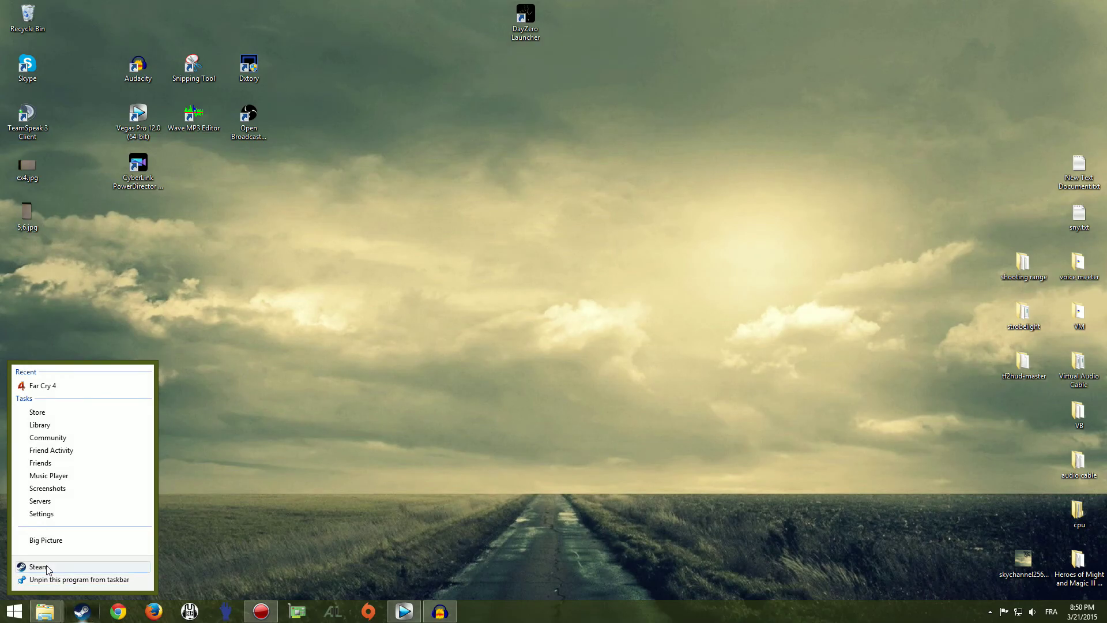
Step: Relaunch Steam as administrator from the jump list and approve the UAC prompt
right_click(47, 568)
left_click(93, 528)
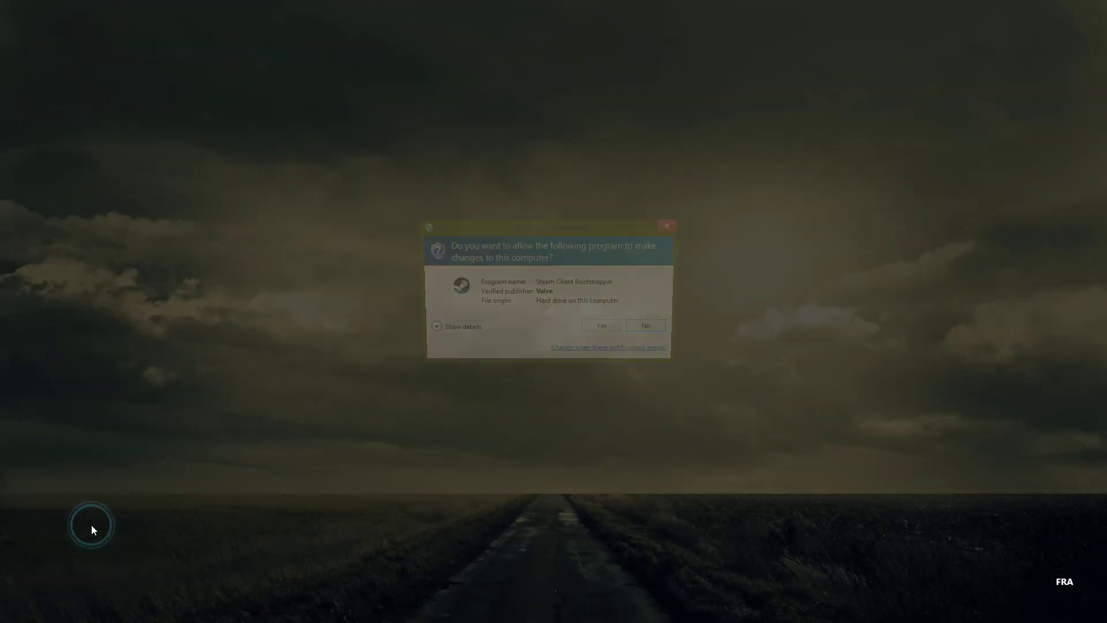
left_click(601, 325)
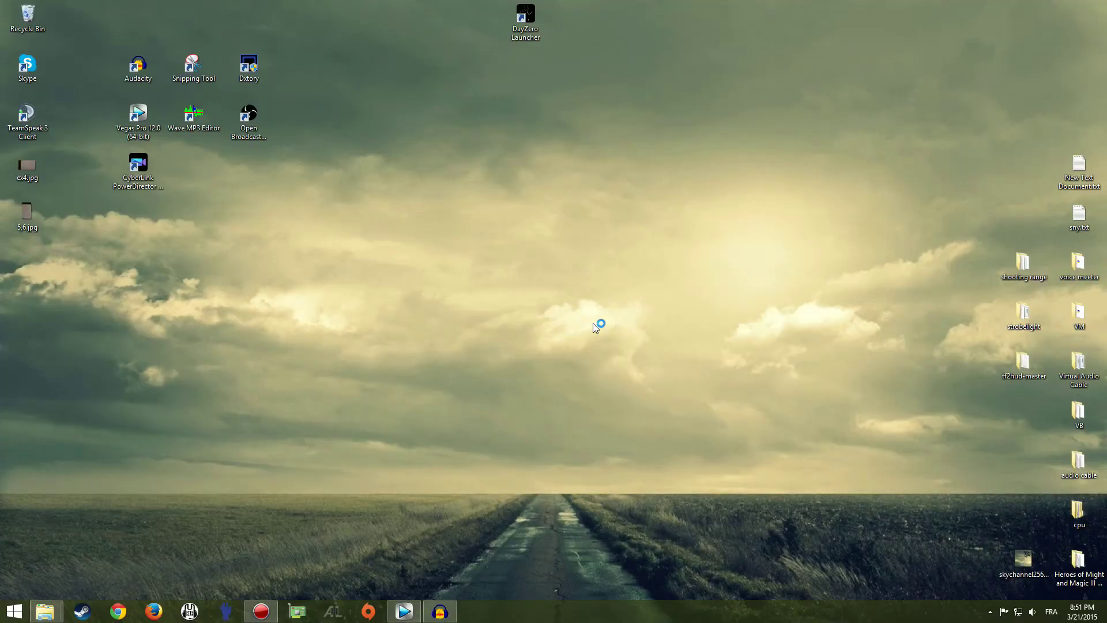